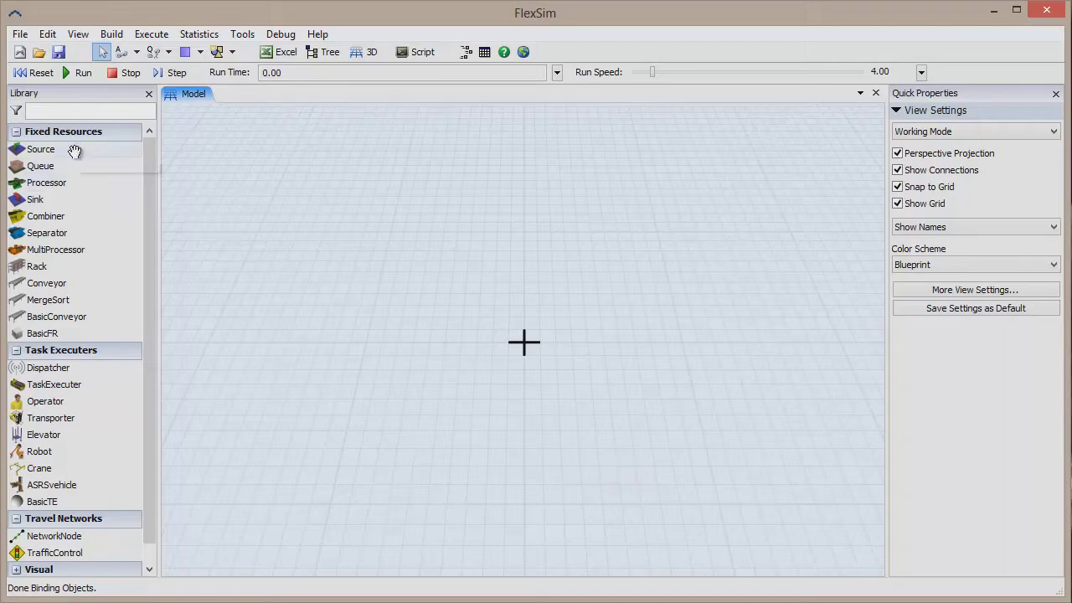
# Place a Source, Processor, Conveyor and Sink from left to right on the model floor.
pyautogui.moveTo(72, 150); pyautogui.dragTo(243, 265)
pyautogui.moveTo(58, 183); pyautogui.dragTo(469, 280)
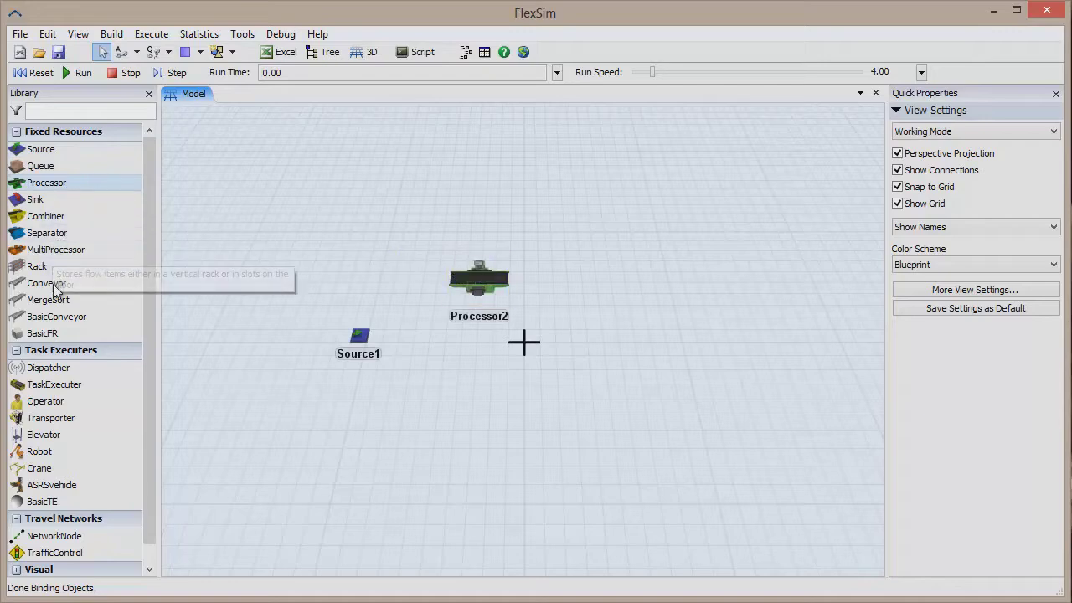
pyautogui.moveTo(46, 283); pyautogui.dragTo(494, 322)
pyautogui.moveTo(562, 332); pyautogui.dragTo(562, 332)
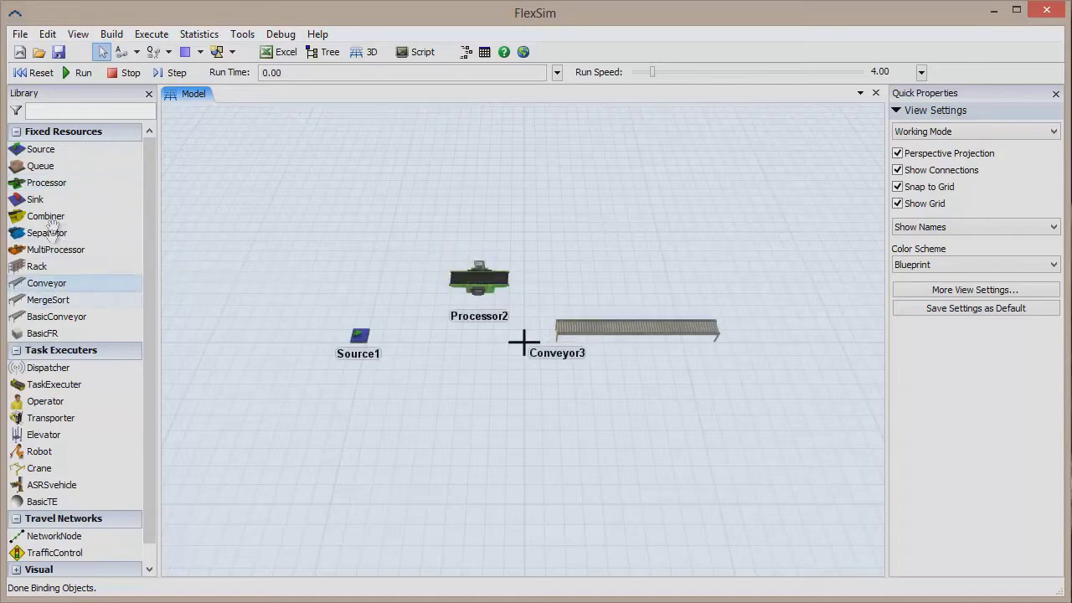
pyautogui.moveTo(38, 199); pyautogui.dragTo(750, 339)
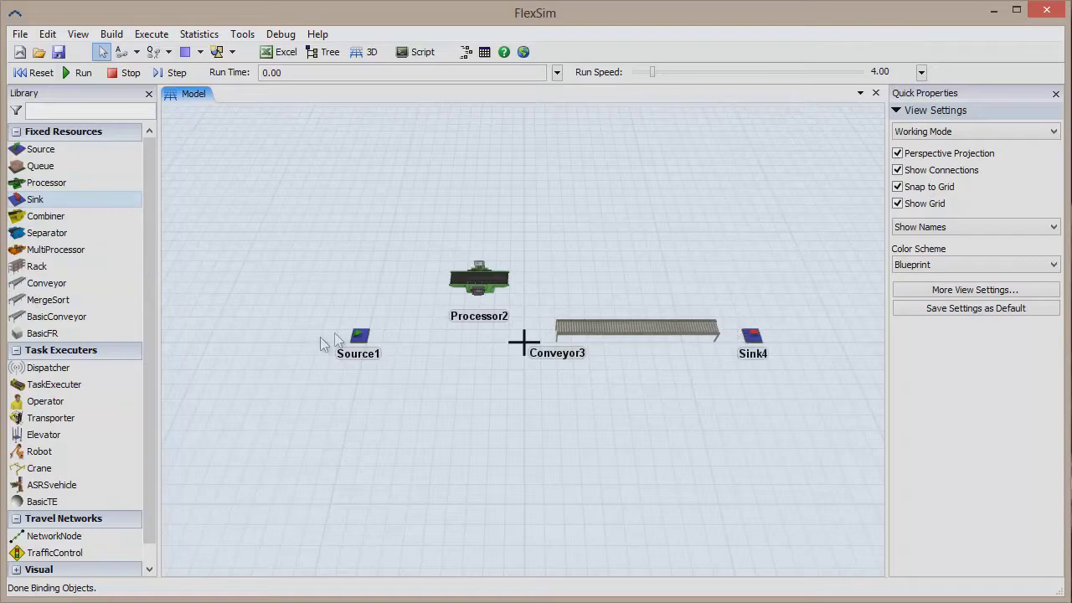
# Connect Source1 to Processor2, Processor2 to Conveyor3, and Conveyor3 to Sink4.
pyautogui.click(357, 336)
pyautogui.click(473, 280)
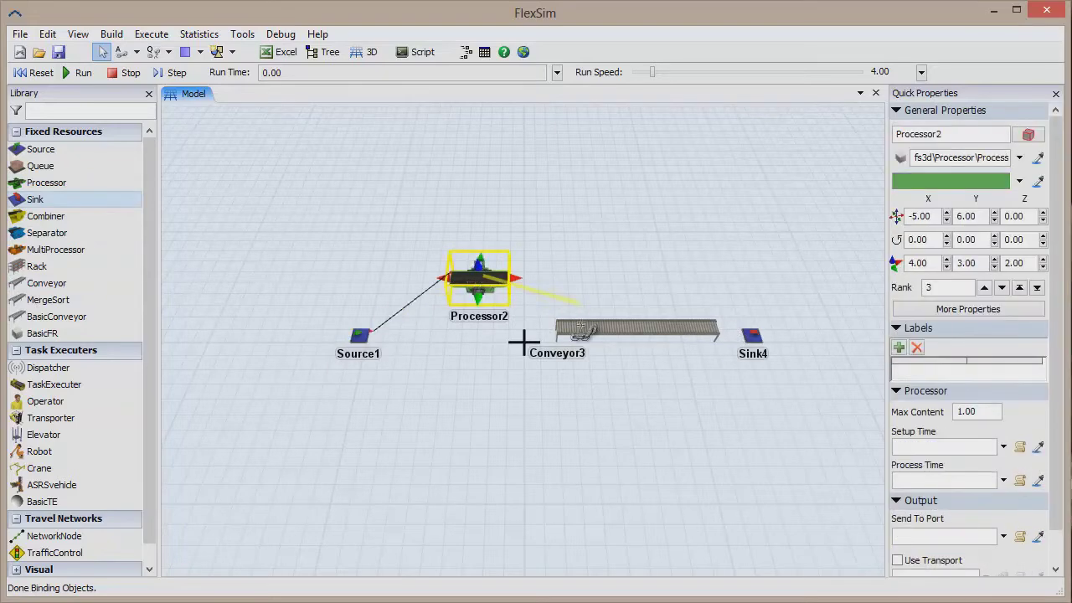
pyautogui.click(559, 328)
pyautogui.click(766, 335)
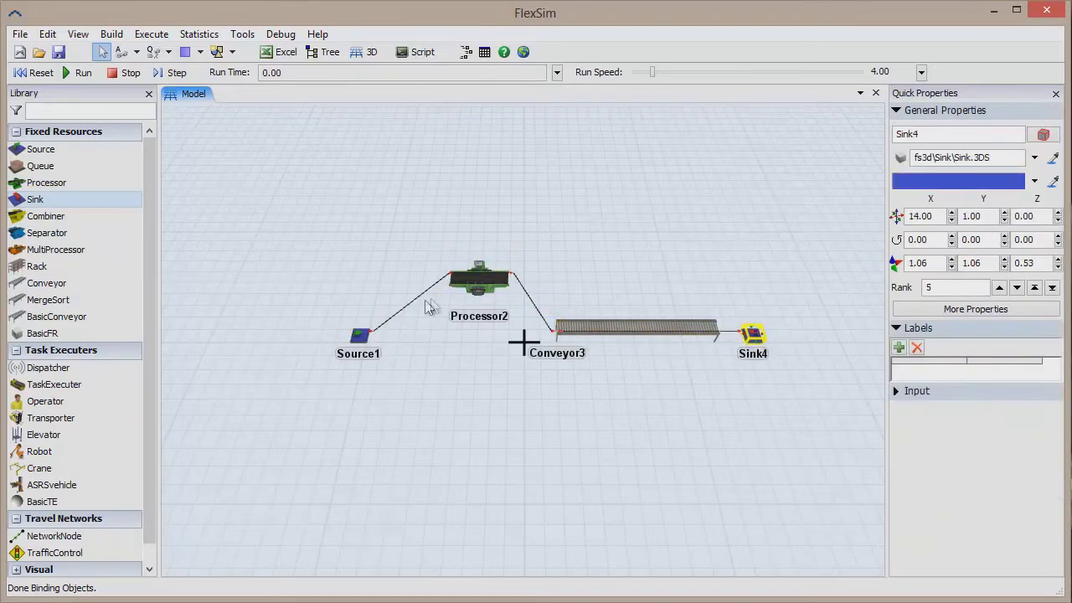
# Set Source1's inter-arrival time to 0.
pyautogui.click(361, 336)
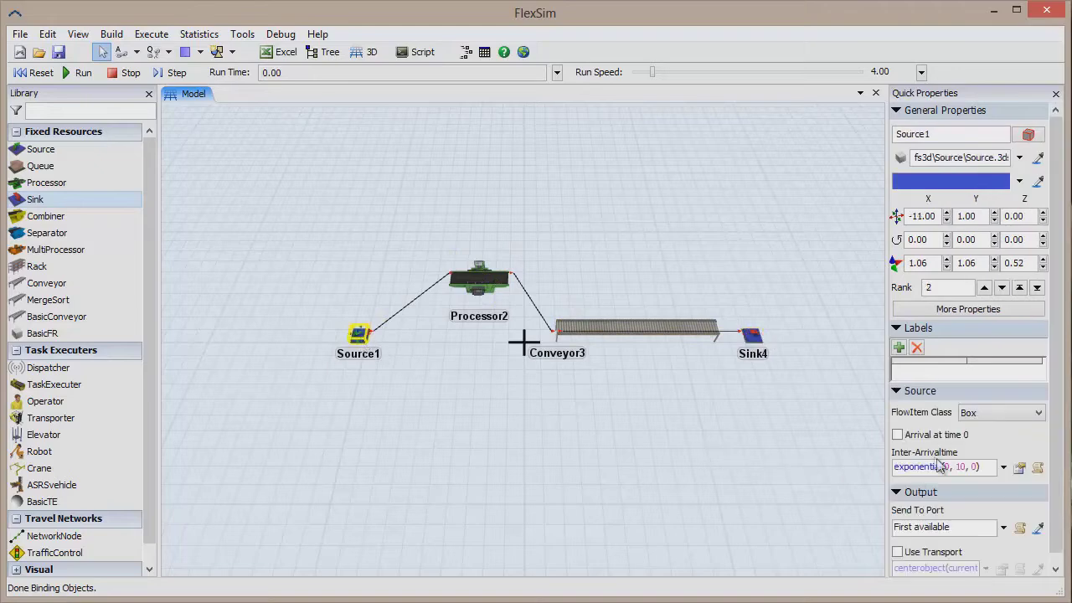
pyautogui.click(967, 467)
pyautogui.write('0')
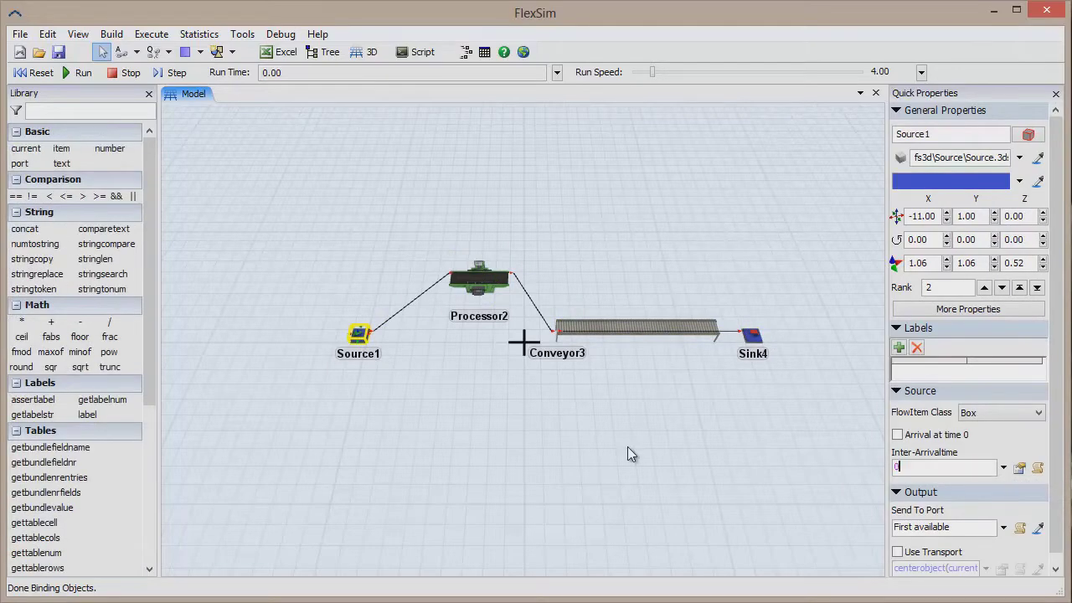
pyautogui.click(994, 441)
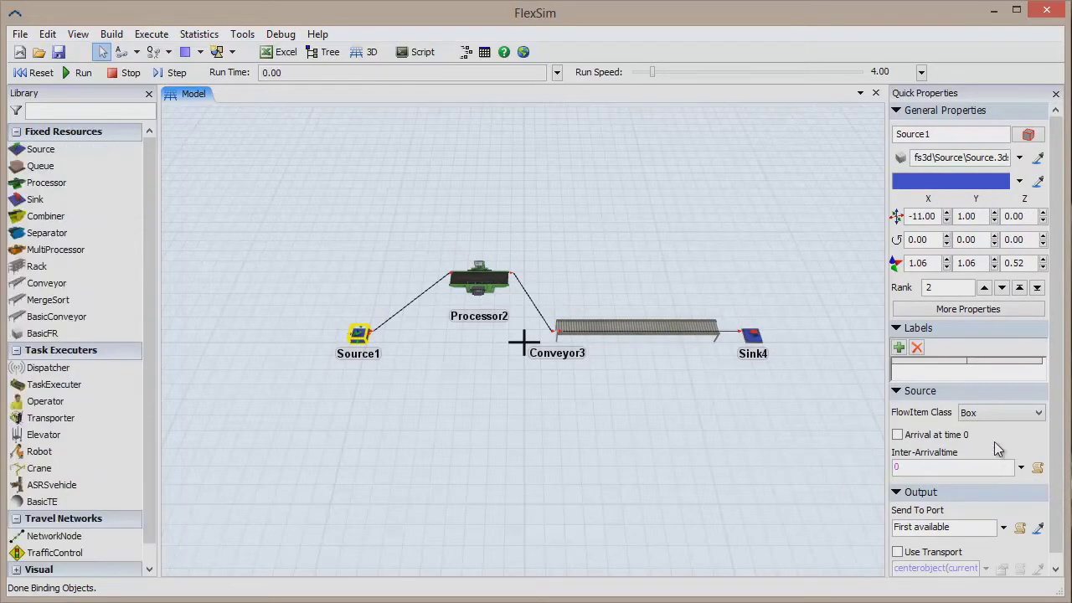
# Set Processor2's process time to 3.
pyautogui.click(504, 286)
pyautogui.click(963, 480)
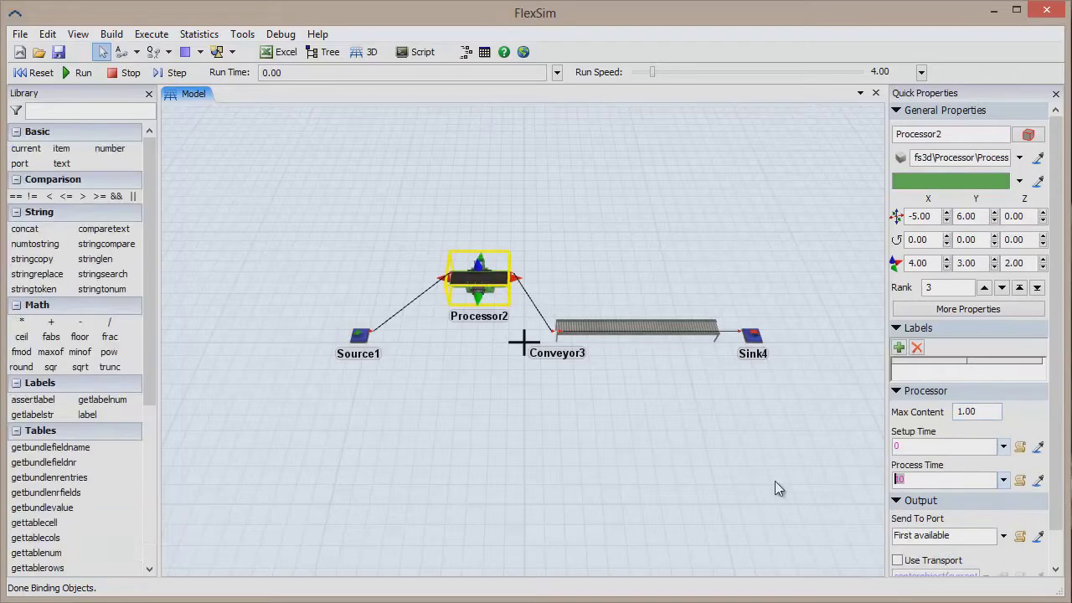
pyautogui.write('3')
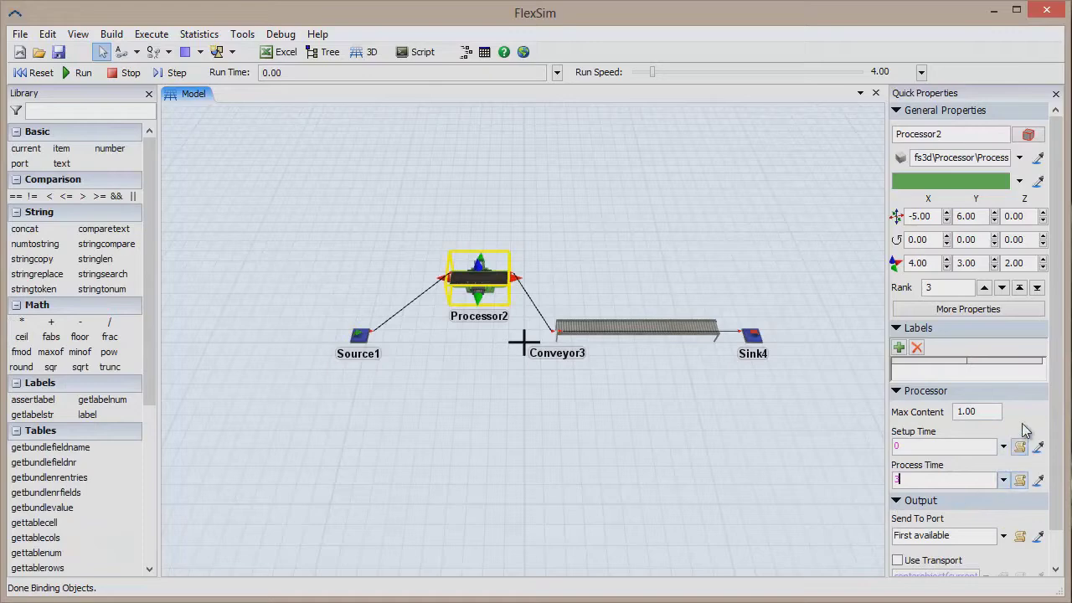
pyautogui.click(959, 410)
# Reset the model and run the simulation.
pyautogui.click(40, 75)
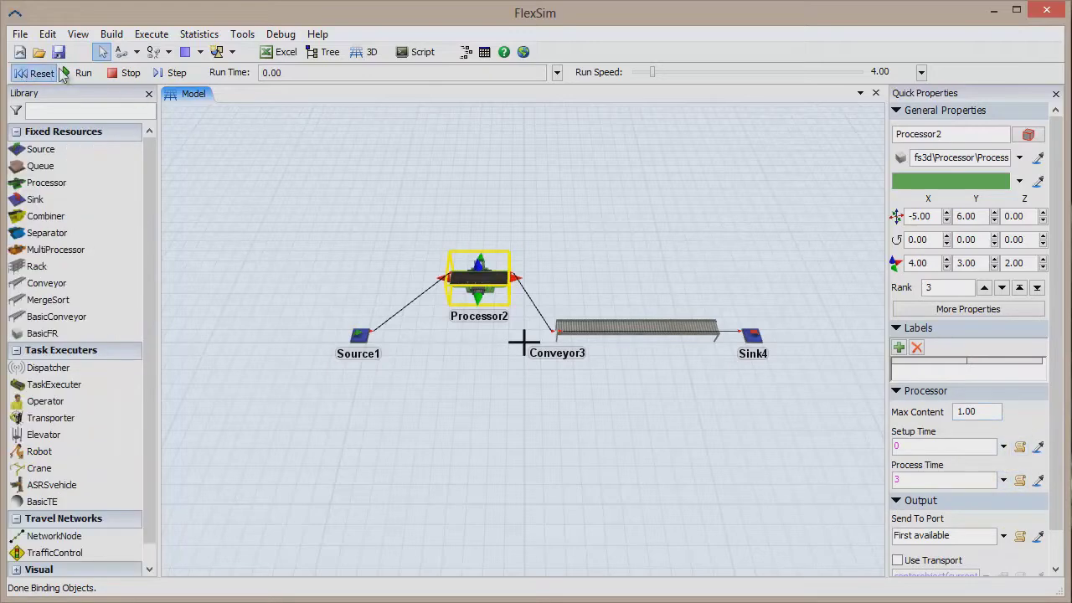
pyautogui.click(83, 72)
pyautogui.click(418, 392)
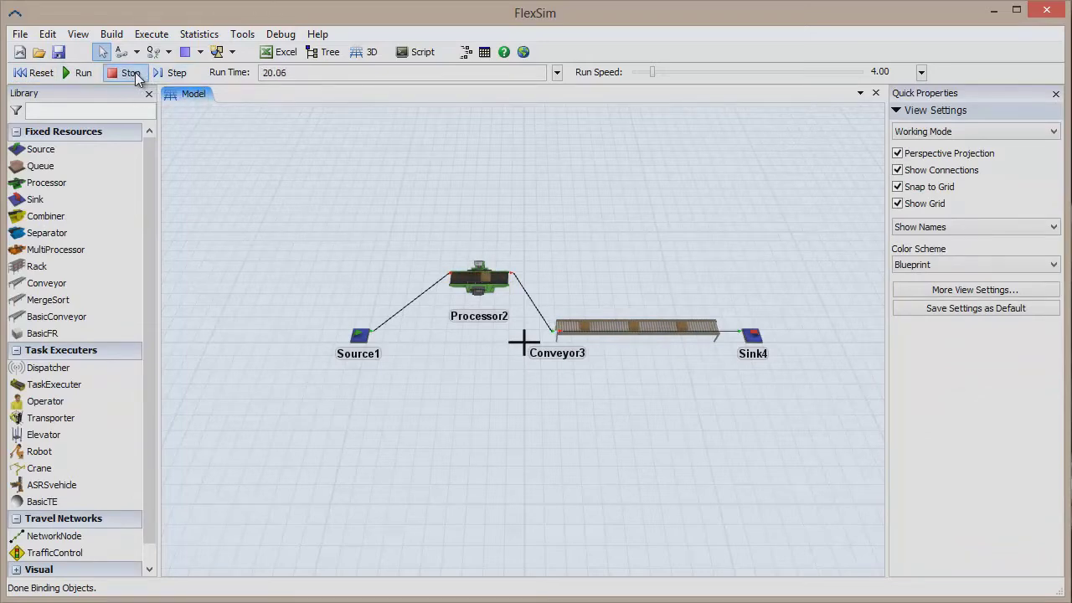
# Reset the simulation clock to 0.00 and select Processor2.
pyautogui.click(25, 75)
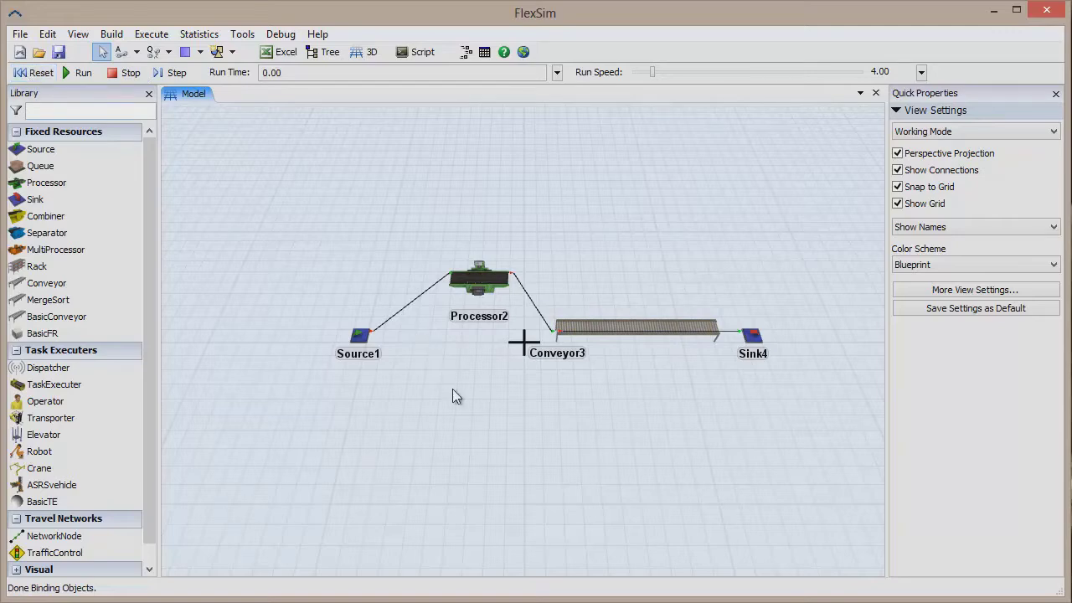
pyautogui.click(471, 283)
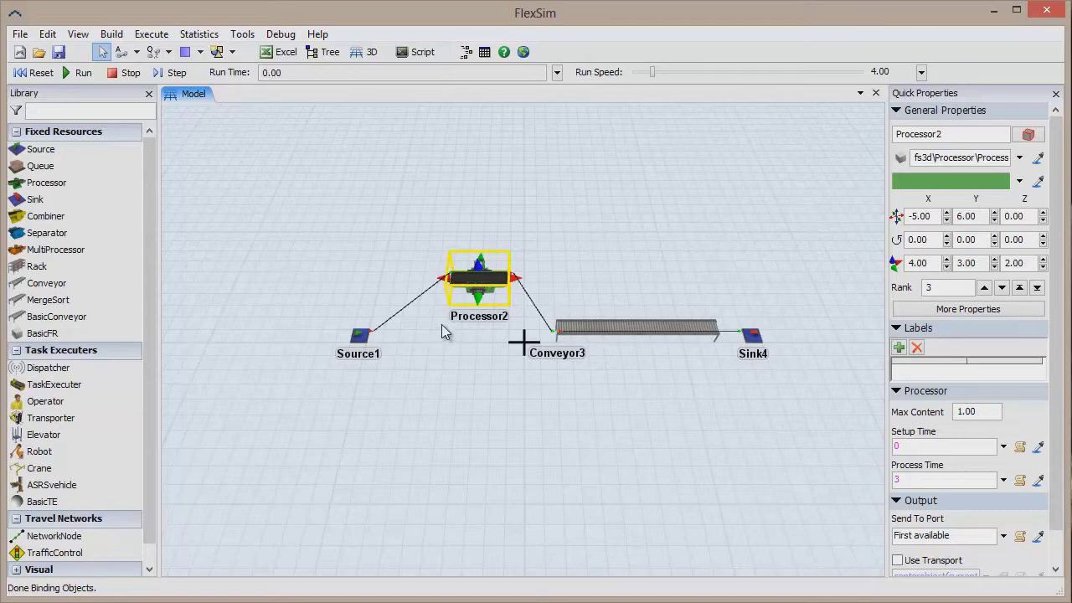
# Paste a copy of Processor2 below it as Processor6 with process time 3.
pyautogui.hotkey('ctrl', 'v')
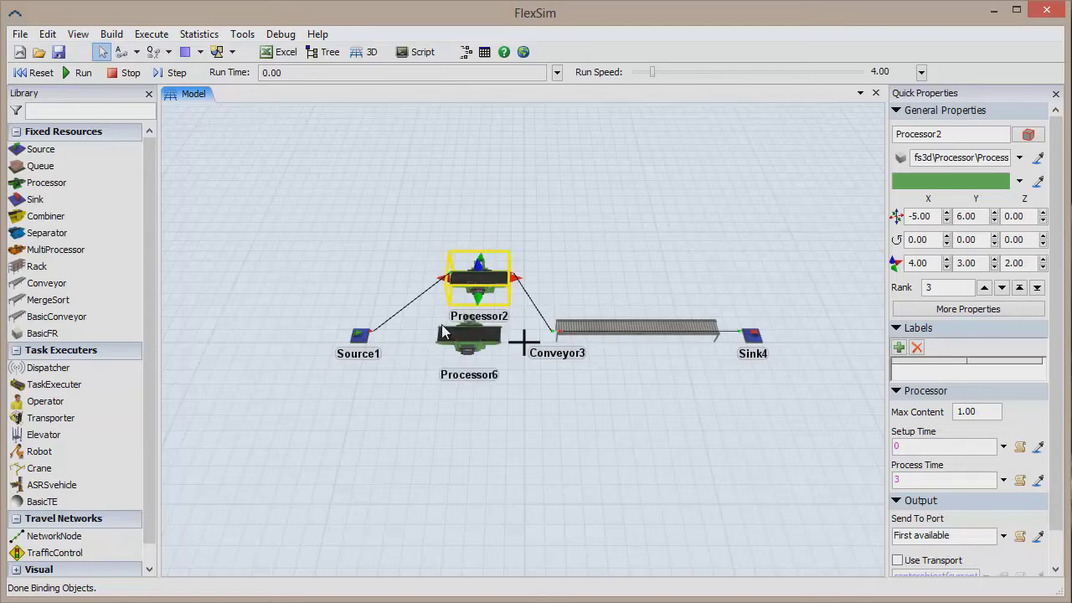
pyautogui.click(461, 340)
pyautogui.moveTo(465, 346); pyautogui.dragTo(467, 345)
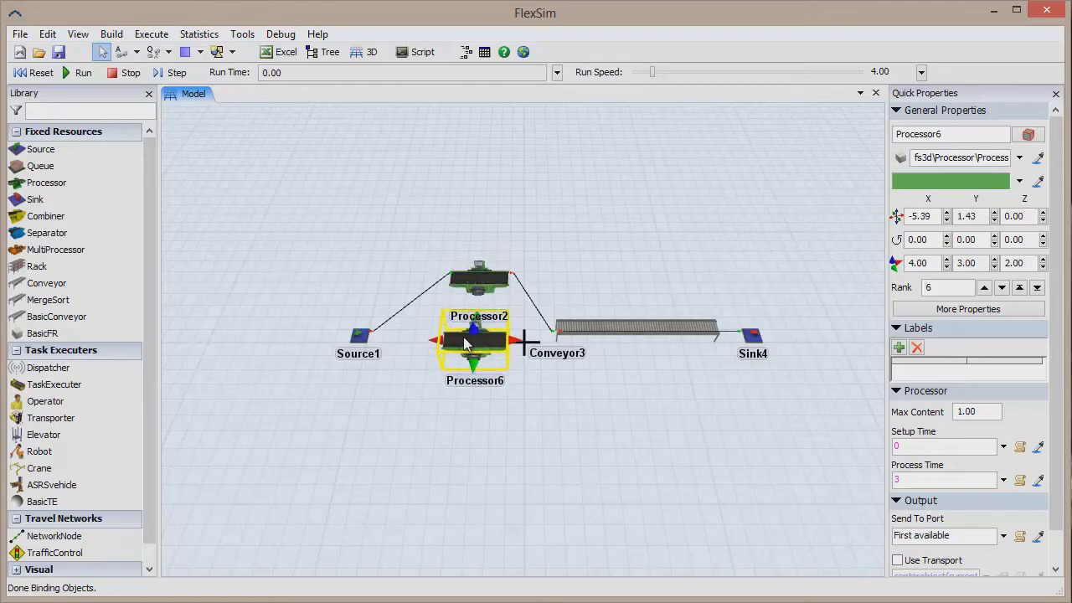
pyautogui.click(573, 416)
pyautogui.click(474, 347)
pyautogui.write('3')
# Copy Processor2 from its context menu and paste it as Processor7 below Processor6.
pyautogui.rightClick(492, 279)
pyautogui.moveTo(549, 291)
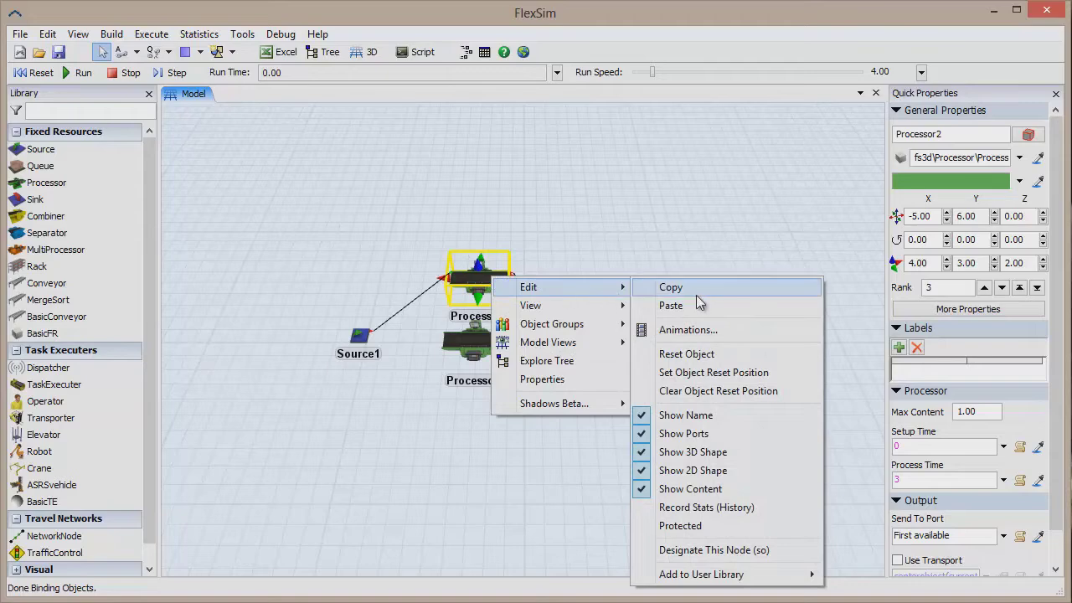
pyautogui.click(696, 294)
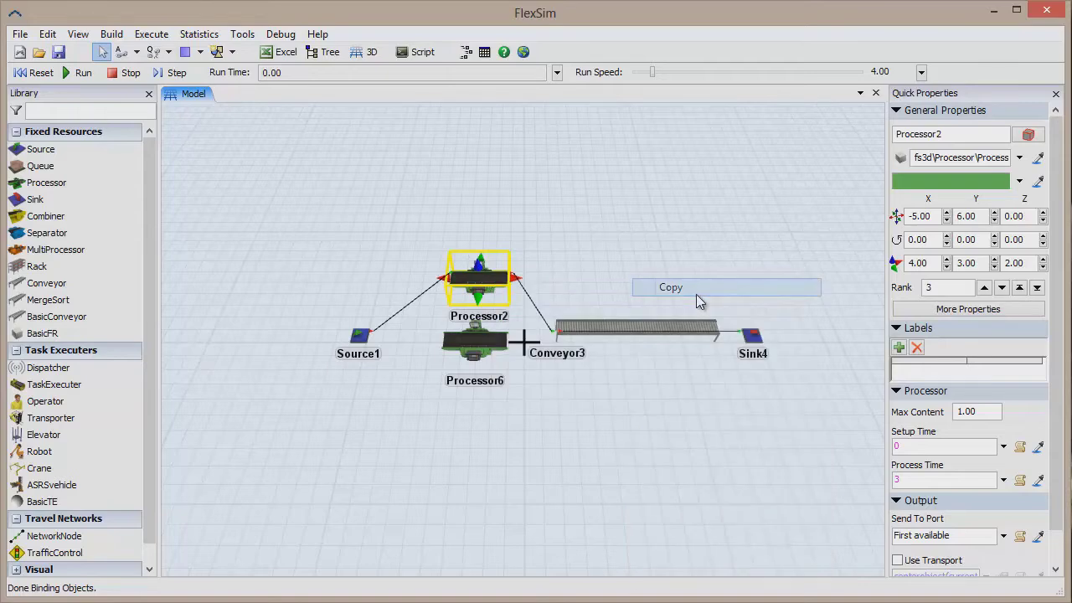
pyautogui.rightClick(443, 386)
pyautogui.moveTo(479, 394)
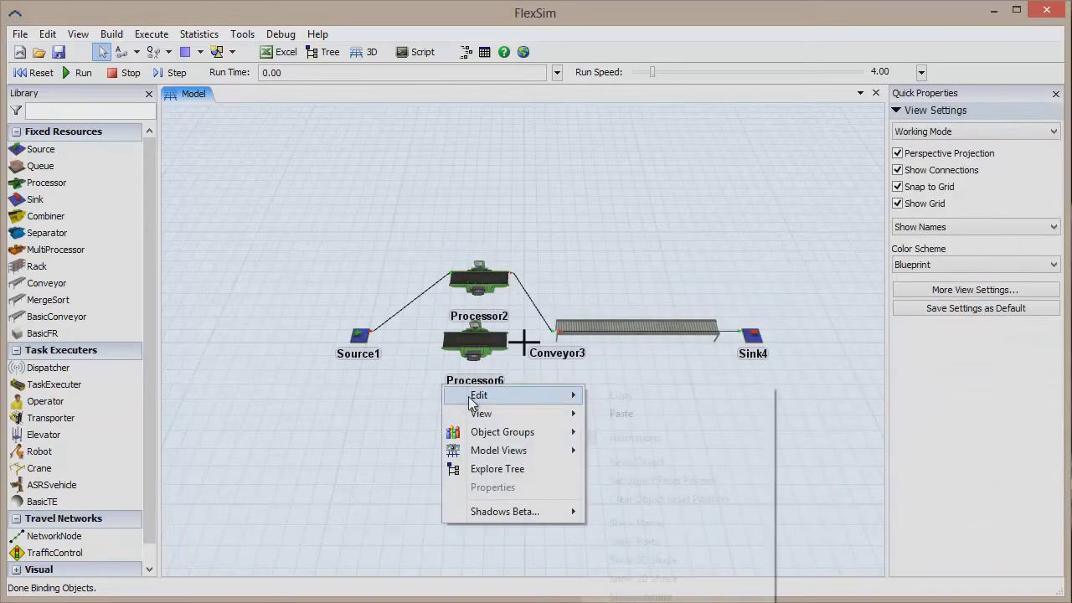
pyautogui.click(659, 415)
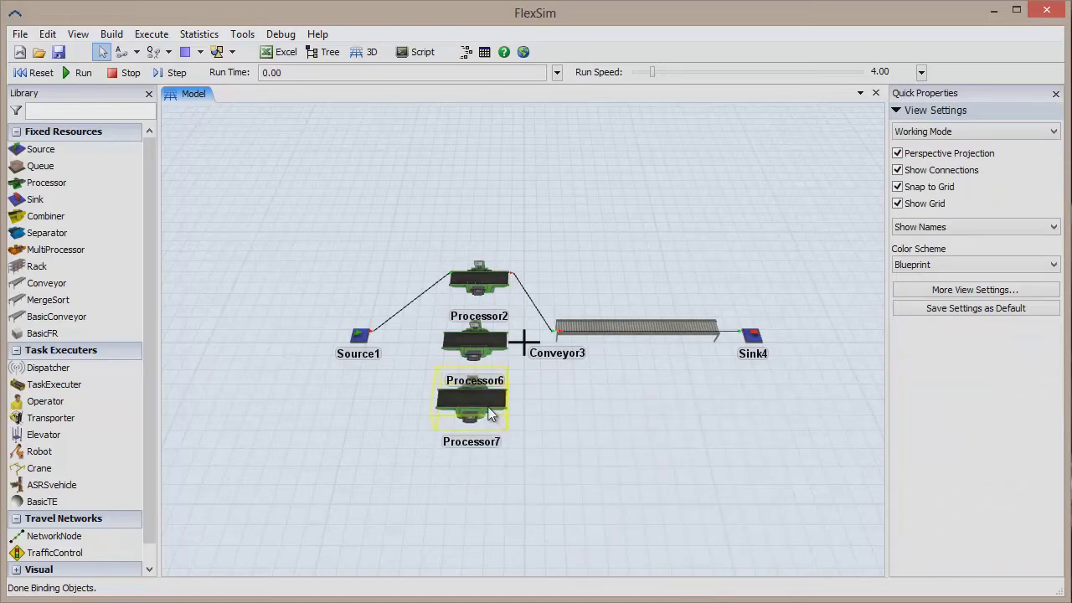
pyautogui.click(402, 383)
# Wire Processor6 and Processor7 between Source1 and Conveyor3, then run the model.
pyautogui.moveTo(368, 361); pyautogui.dragTo(555, 334)
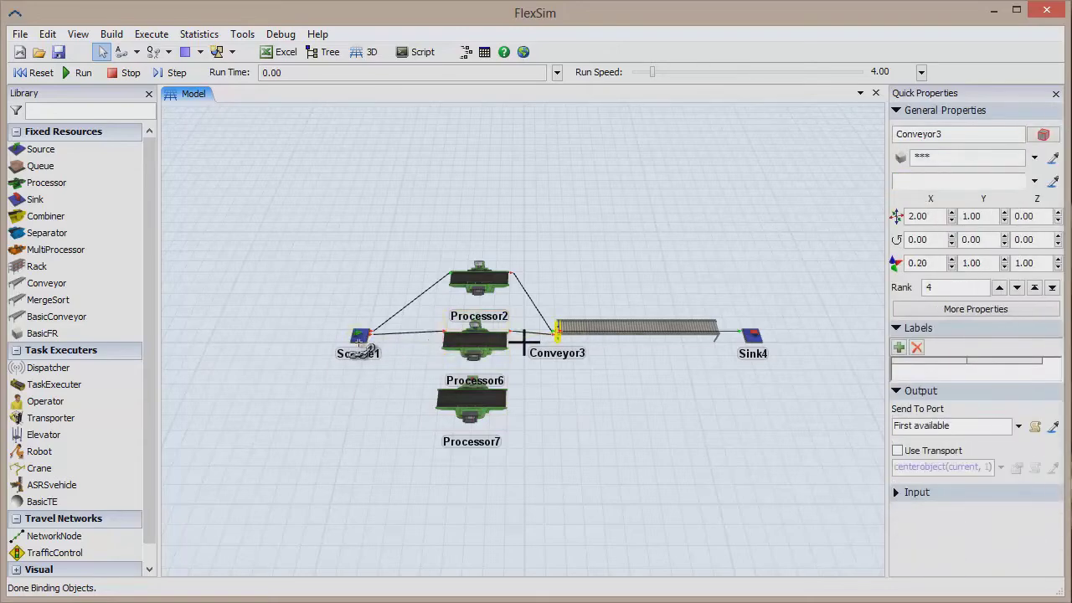
pyautogui.moveTo(360, 336); pyautogui.dragTo(582, 333)
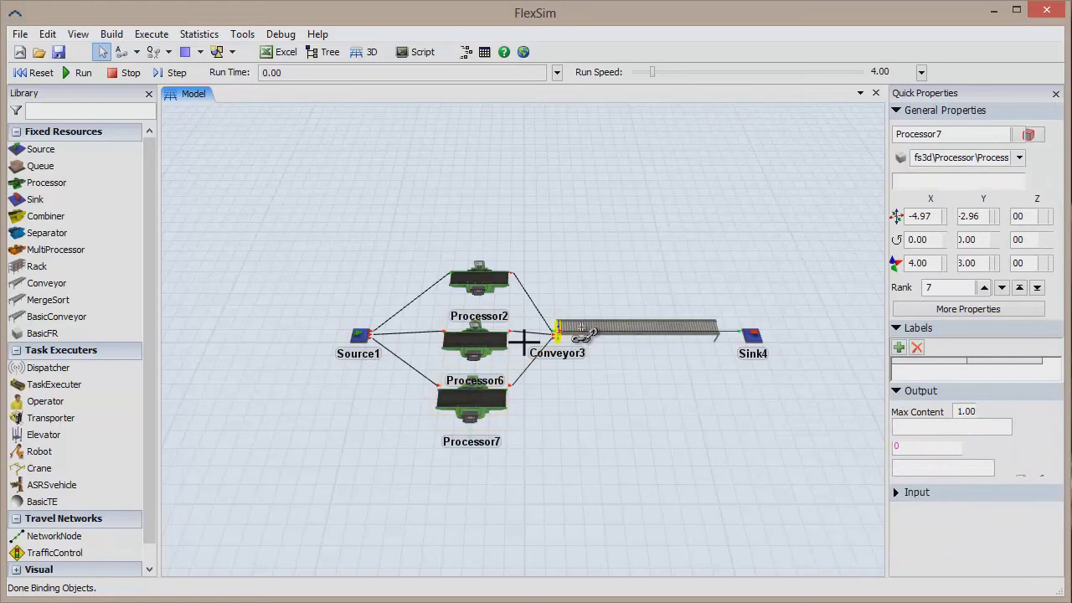
pyautogui.click(75, 73)
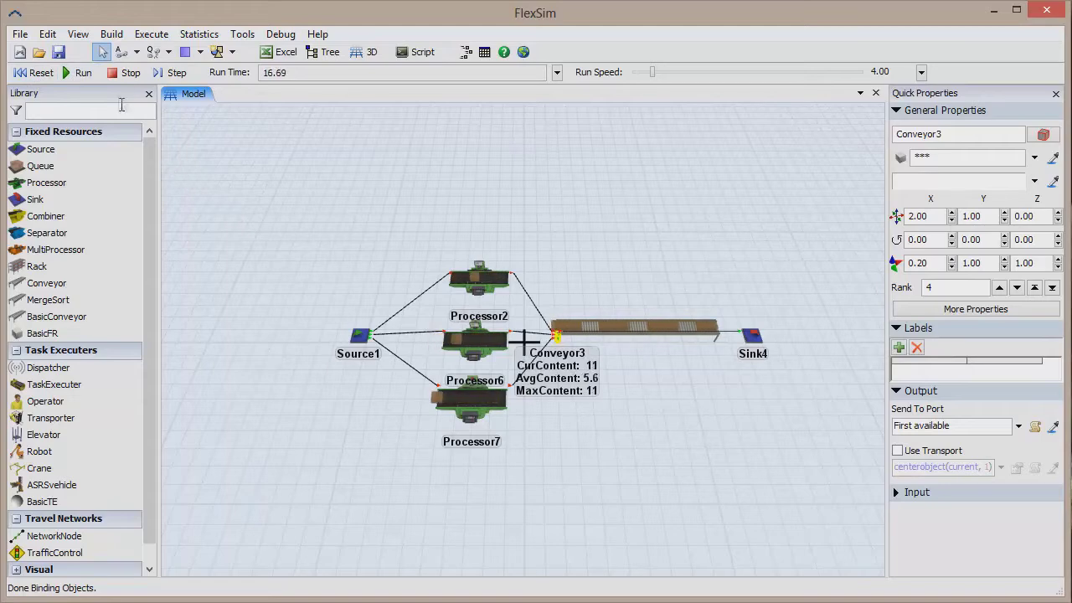
# Stop and reset the model, then give Processor2 an OnEntry Set Item Type and Color trigger.
pyautogui.click(122, 74)
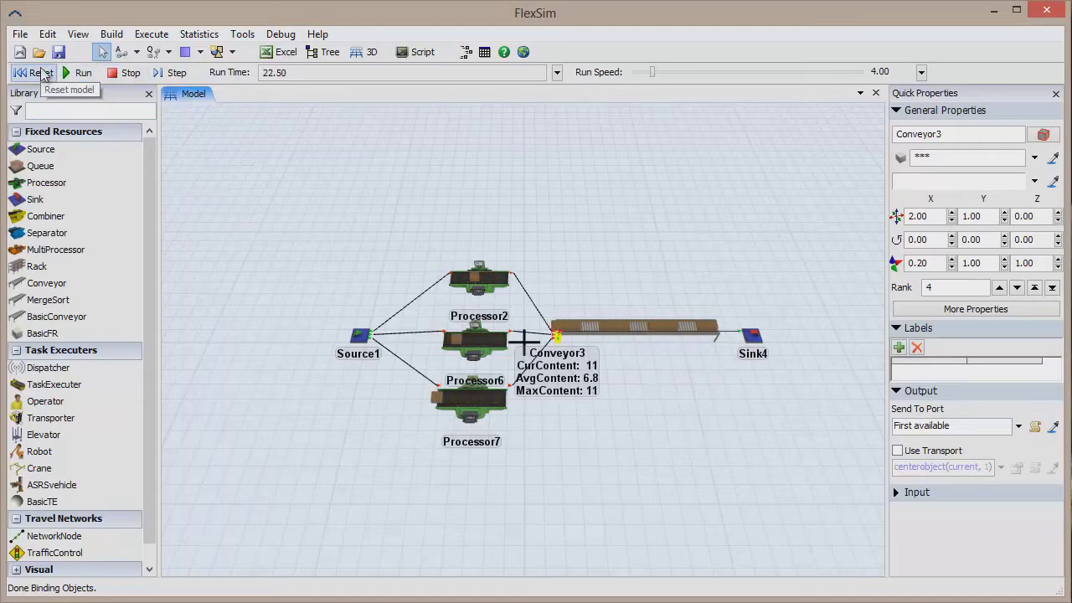
pyautogui.click(41, 72)
pyautogui.doubleClick(481, 283)
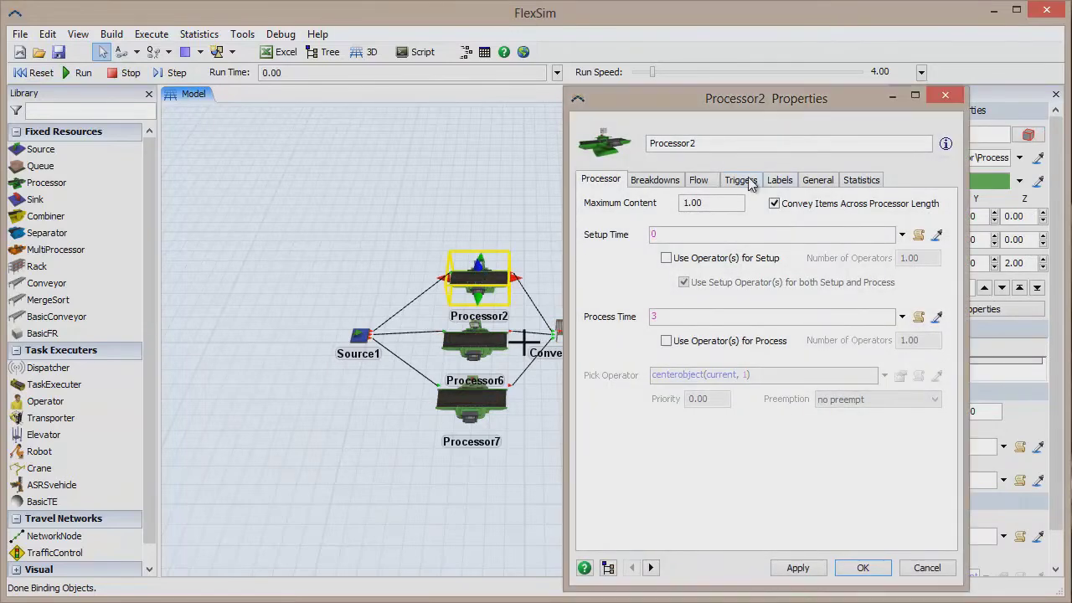
pyautogui.click(748, 181)
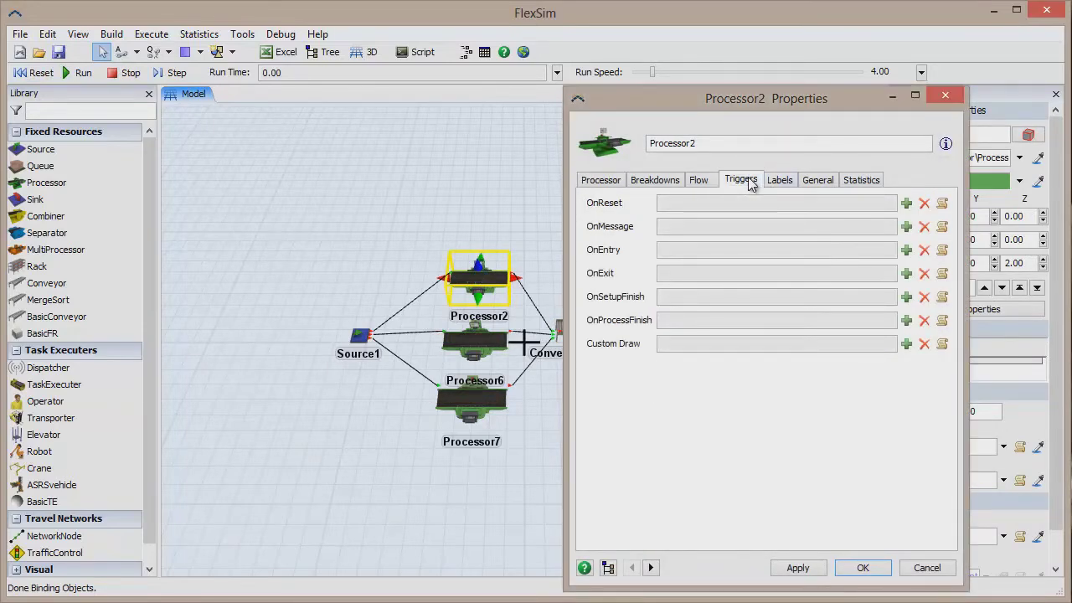
pyautogui.click(907, 249)
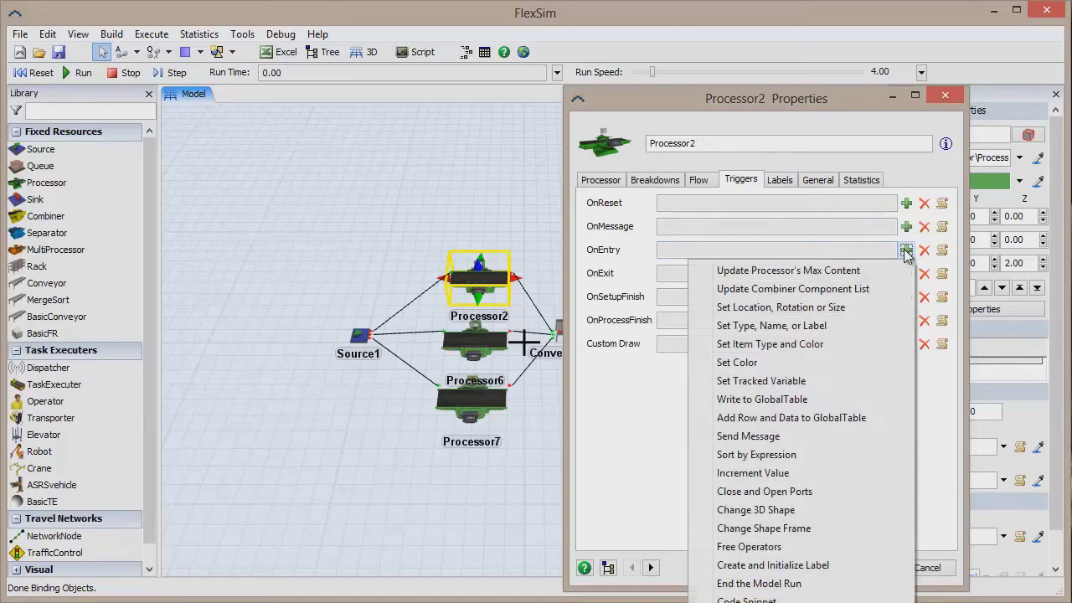
pyautogui.click(845, 348)
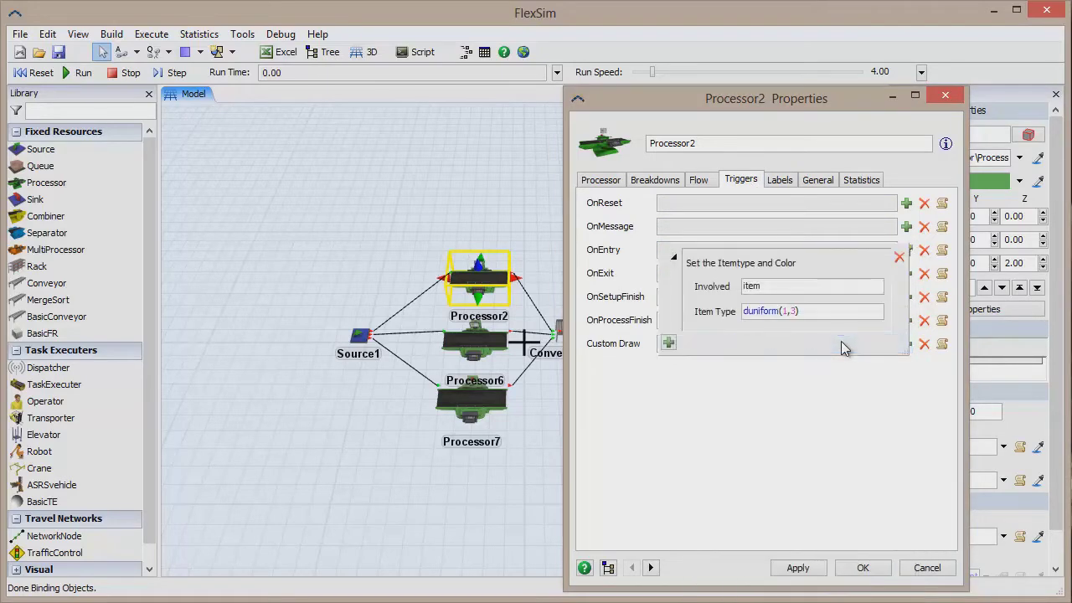
pyautogui.click(863, 568)
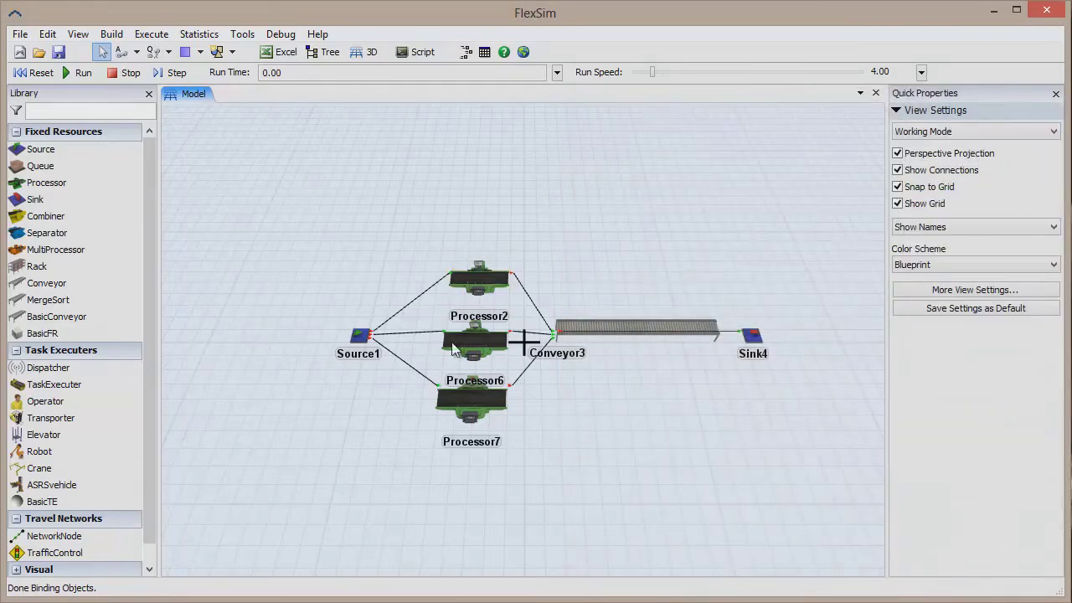
pyautogui.click(40, 73)
pyautogui.click(78, 73)
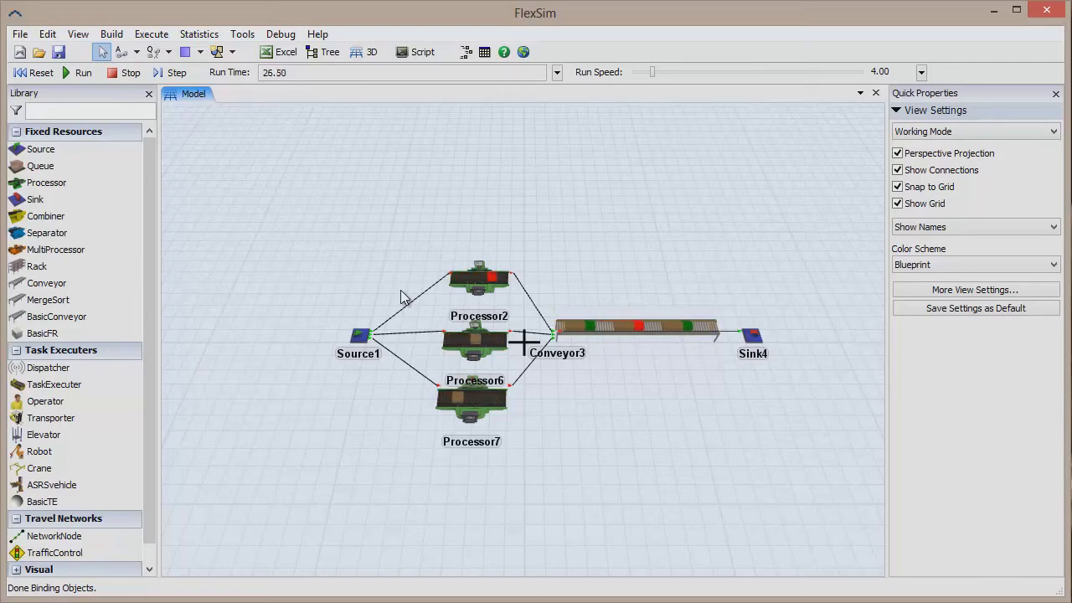
pyautogui.click(124, 73)
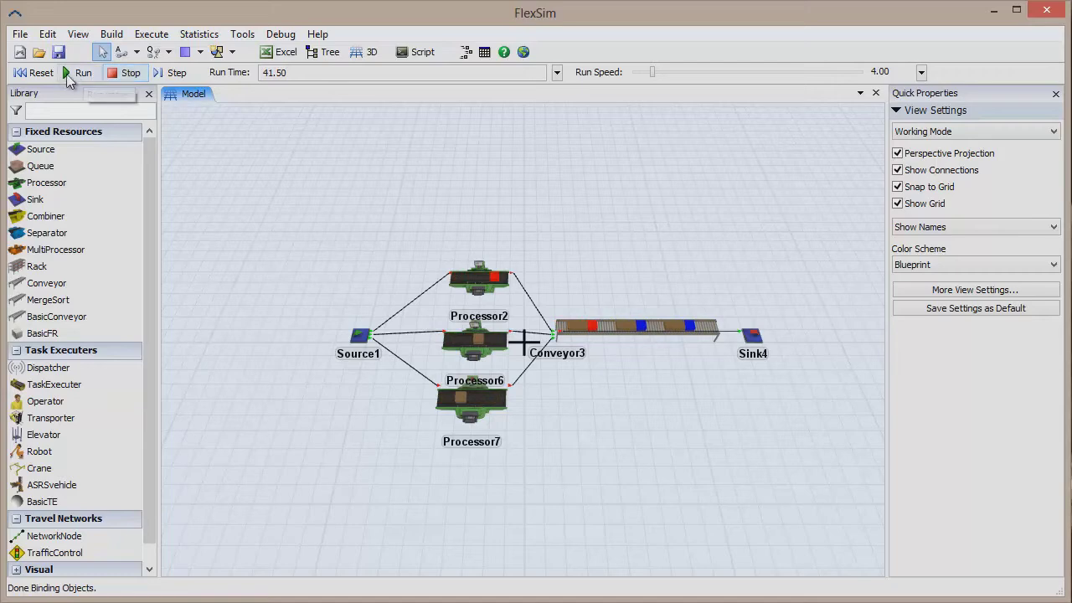
pyautogui.click(35, 73)
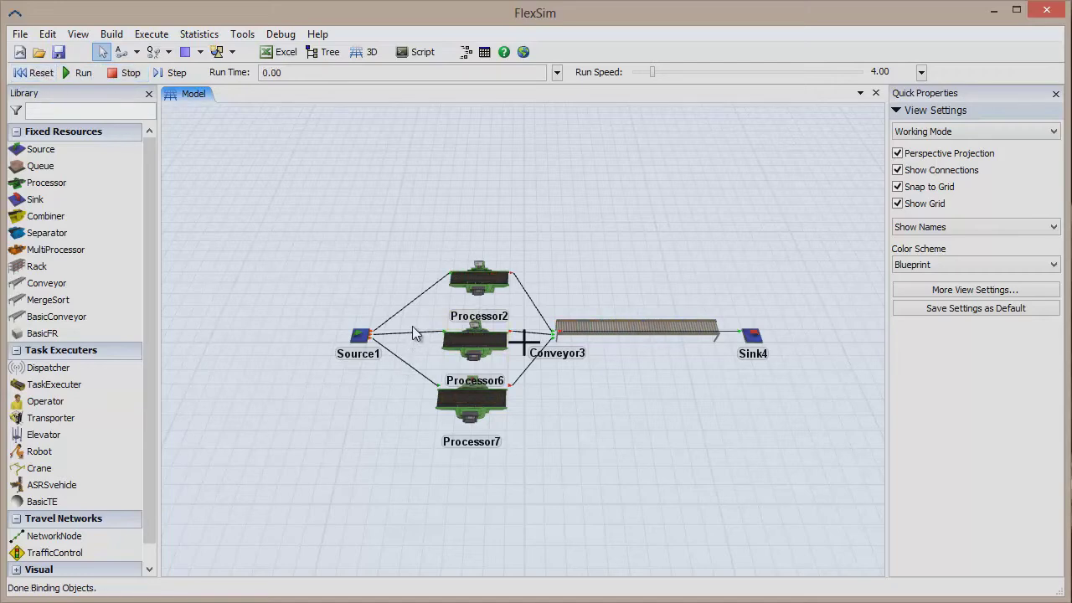
# Select Processor7 and Processor6 together and open View > Edit Selected Objects.
pyautogui.click(476, 399)
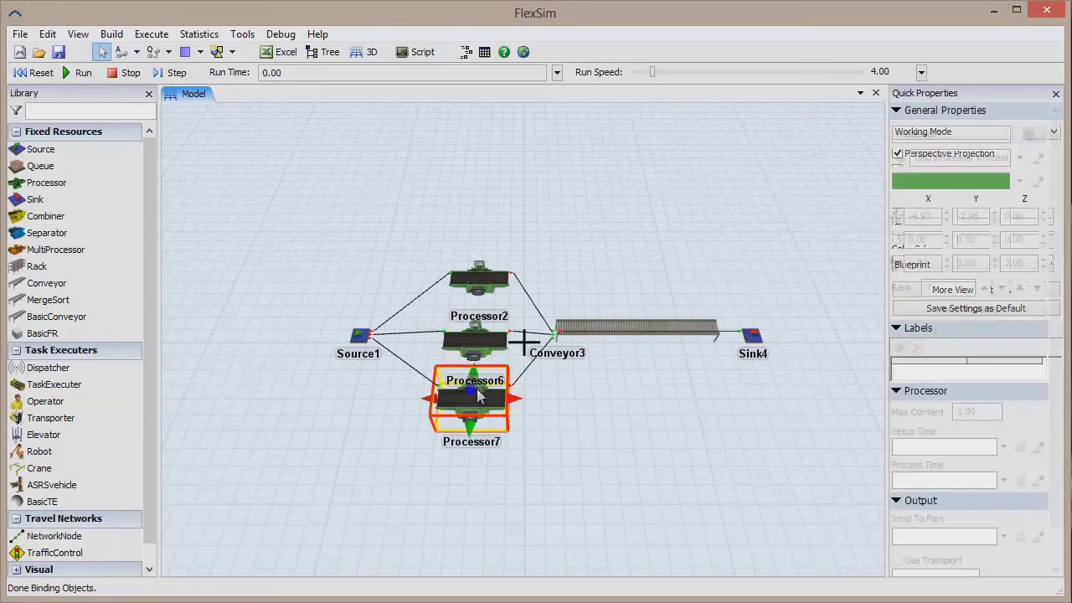
pyautogui.keyDown('shift'); pyautogui.click(480, 344); pyautogui.keyUp('shift')
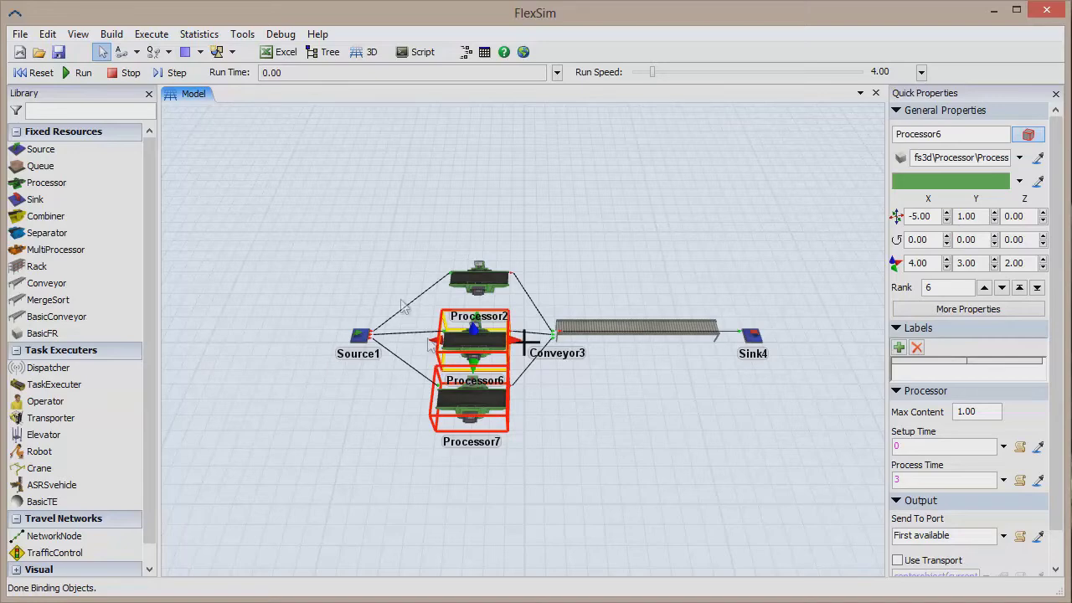
pyautogui.click(78, 34)
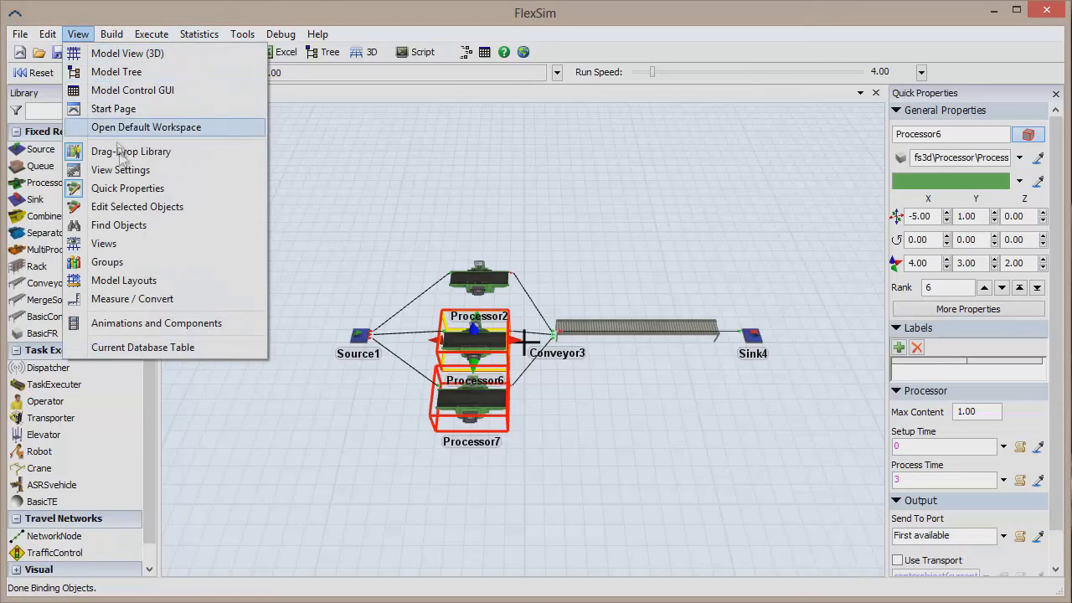
pyautogui.click(146, 207)
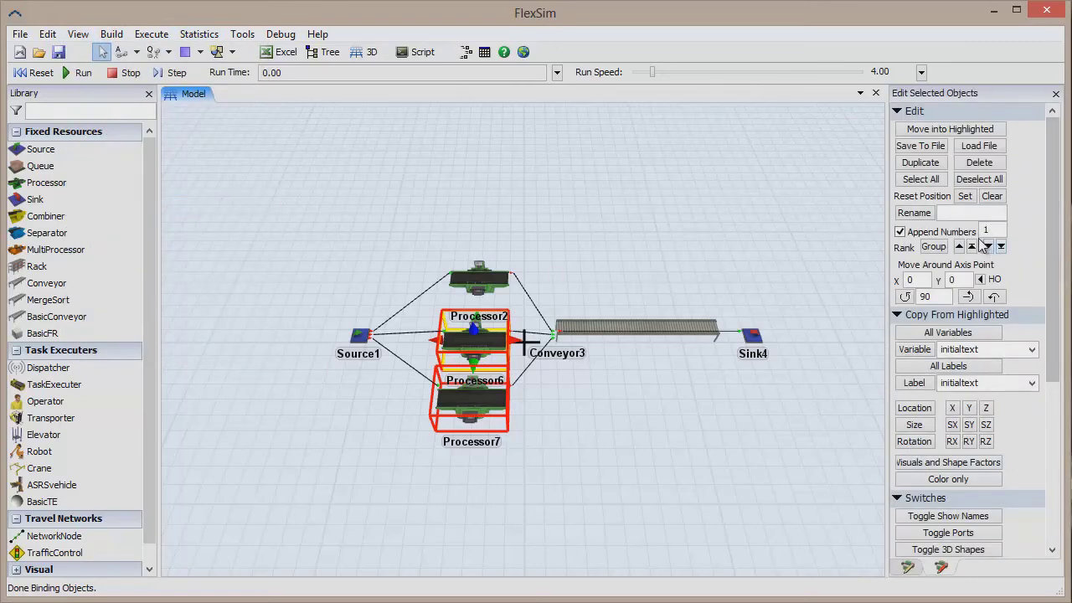
pyautogui.moveTo(1051, 253); pyautogui.dragTo(1020, 279)
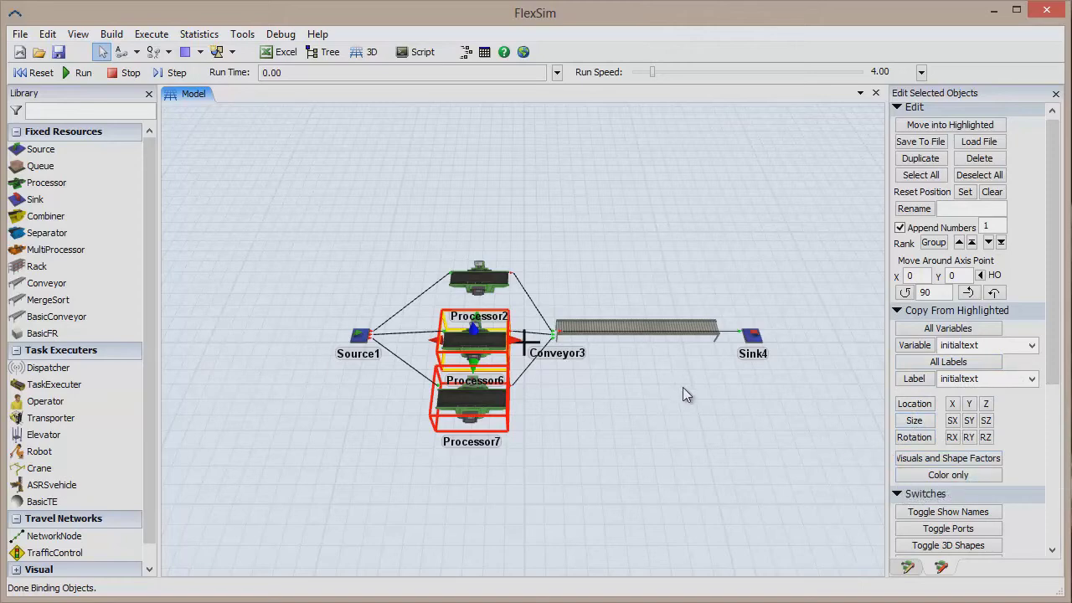
# Highlight Processor2 and copy its entrytrigger variable to Processor6 and Processor7.
pyautogui.click(469, 286)
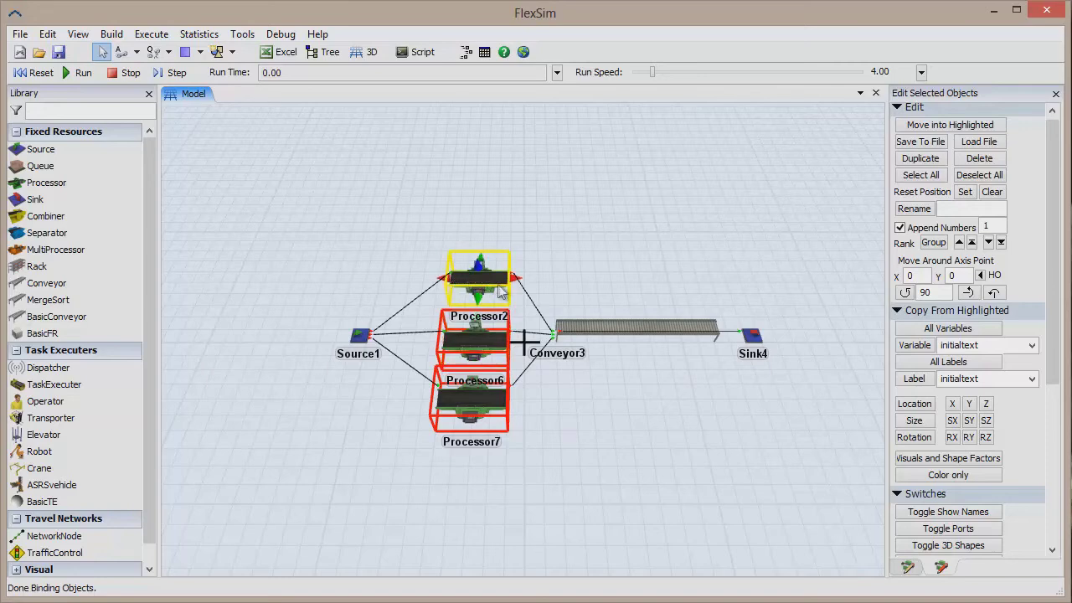
pyautogui.click(1033, 346)
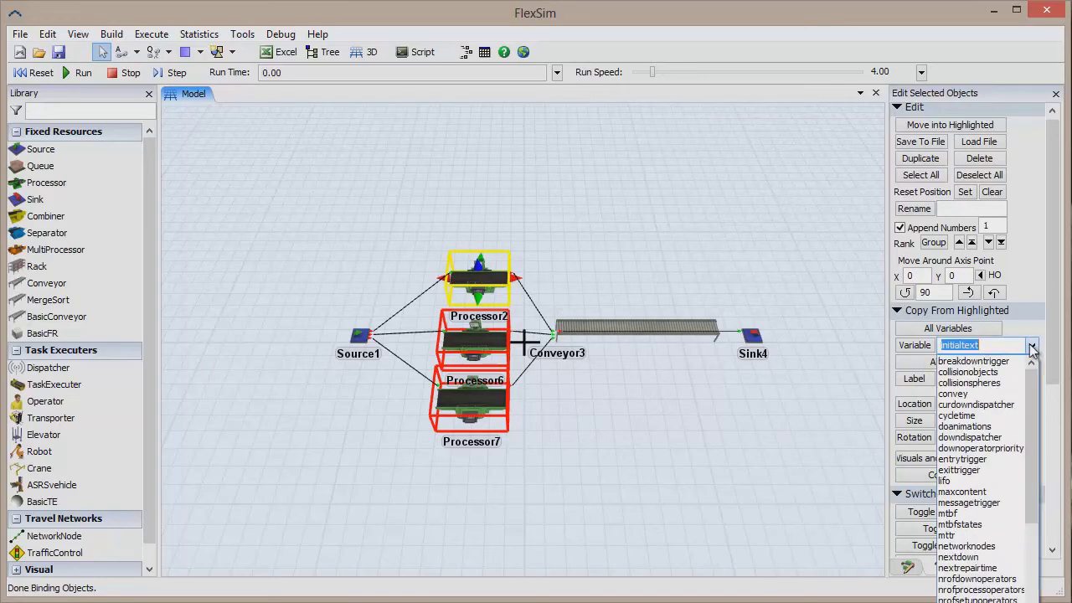
pyautogui.click(996, 459)
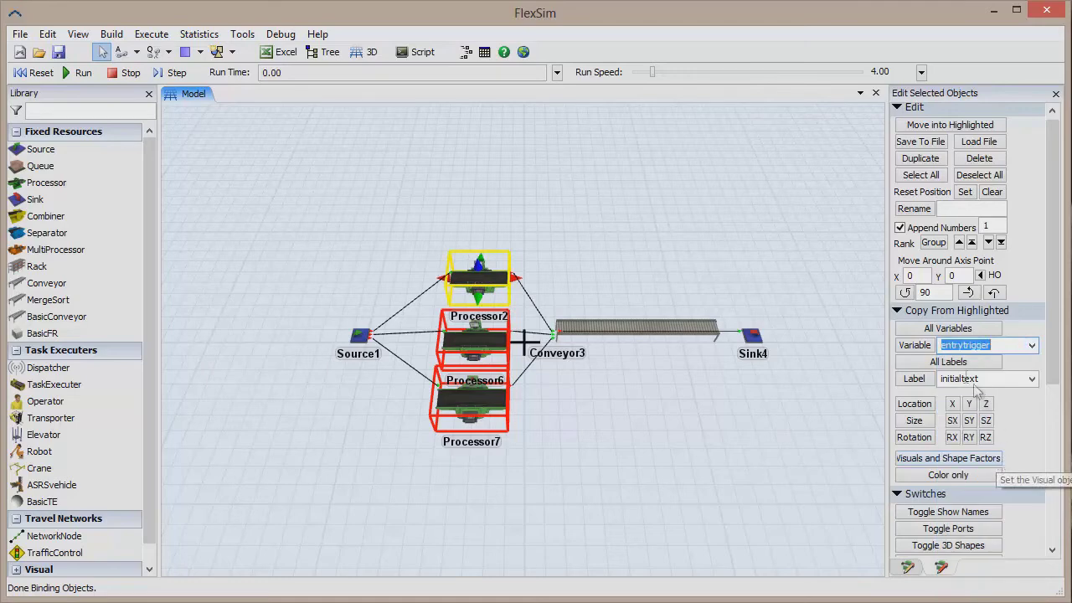
pyautogui.click(916, 347)
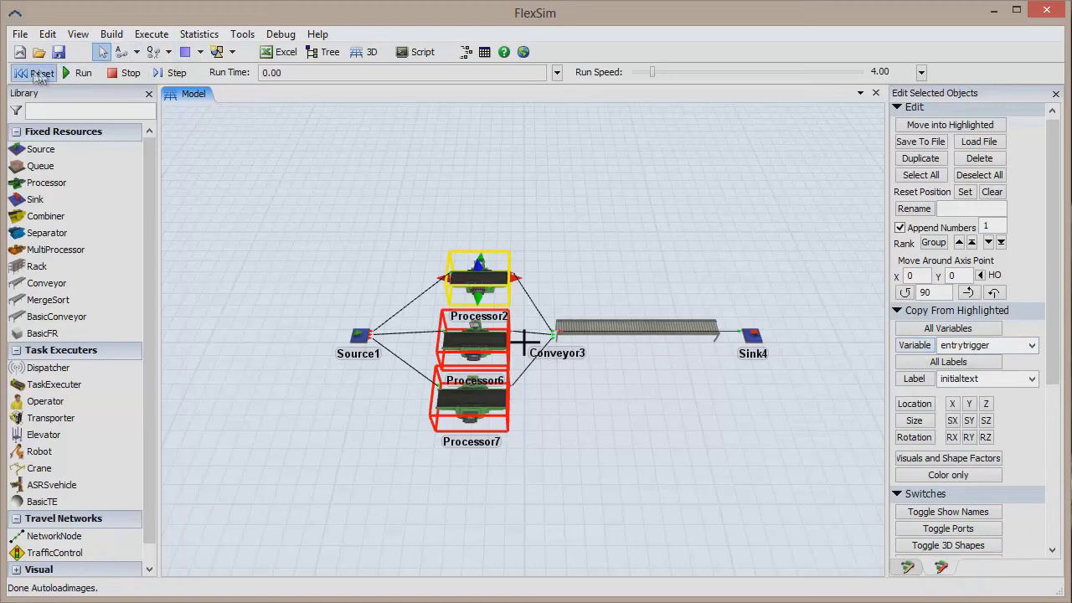
# Run the simulation to watch randomly colored items flow through the processors to the sink.
pyautogui.click(81, 73)
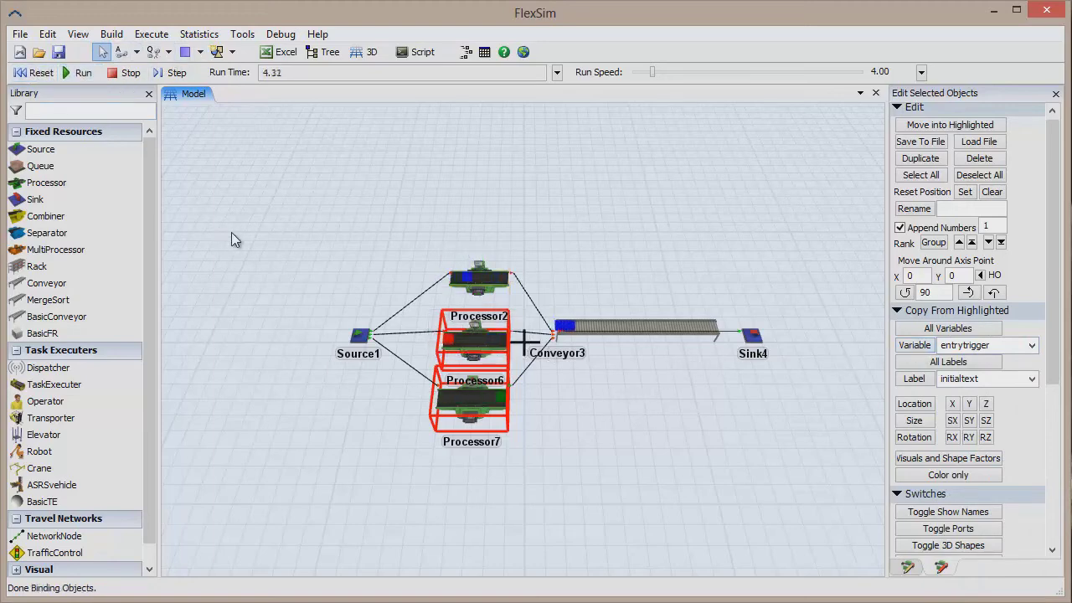